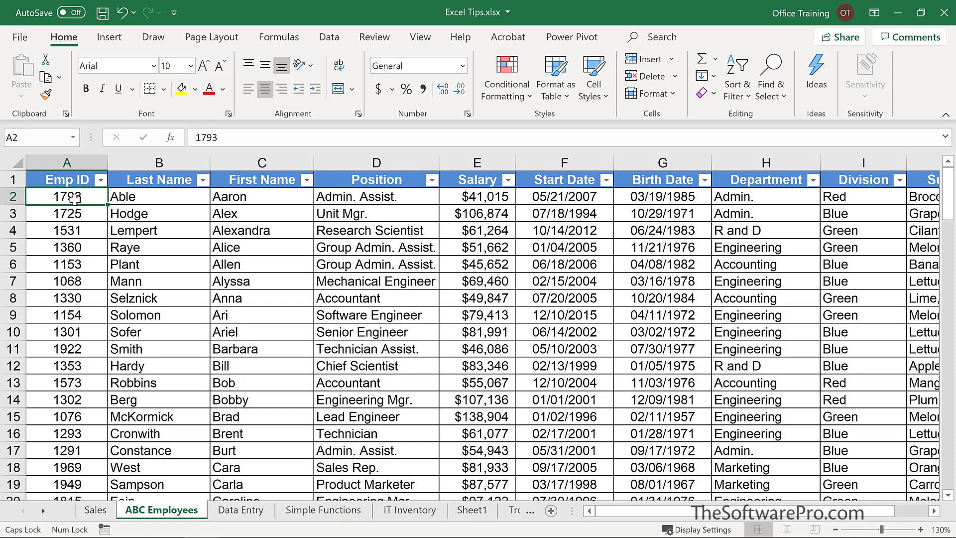
- Search the current sheet for the next occurrence of "Admin." with case matching turned on
key(ctrl+f)
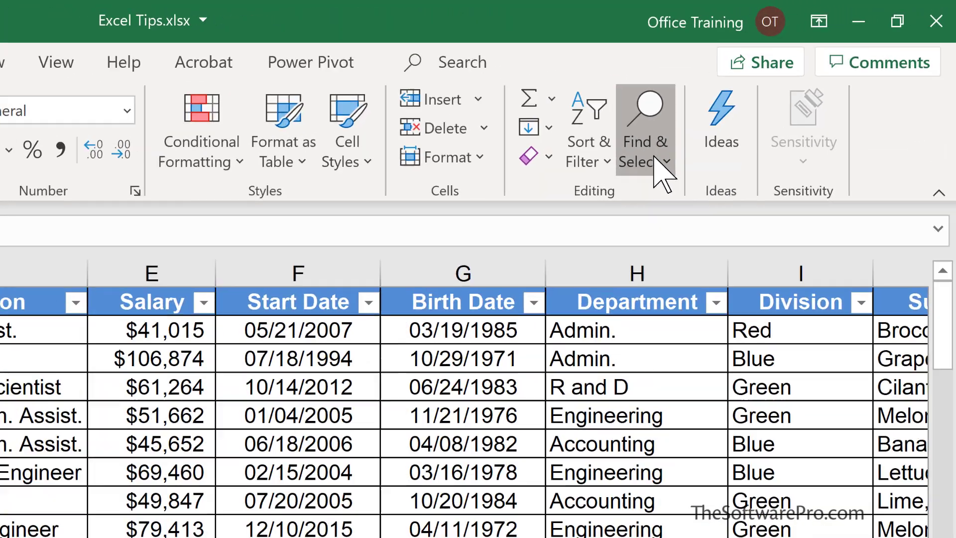
click(775, 97)
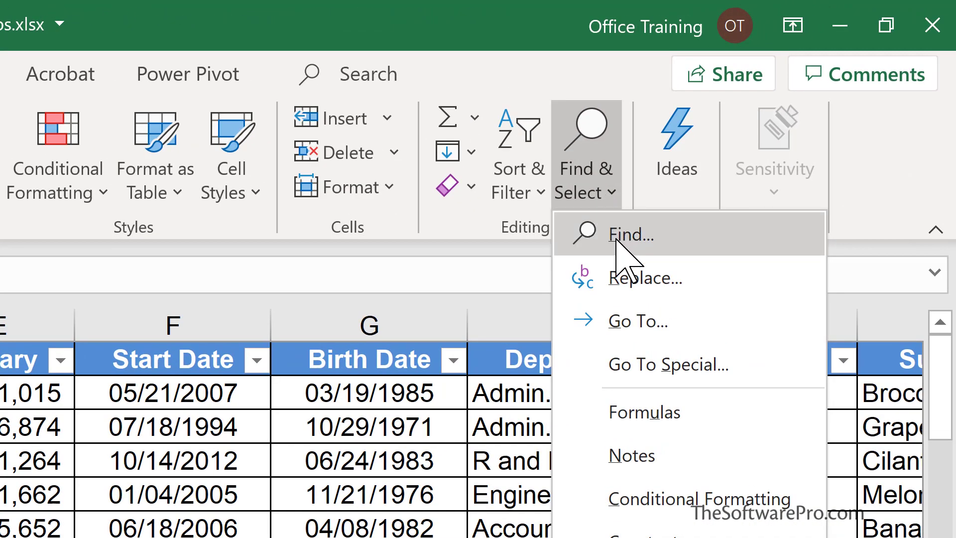
click(788, 127)
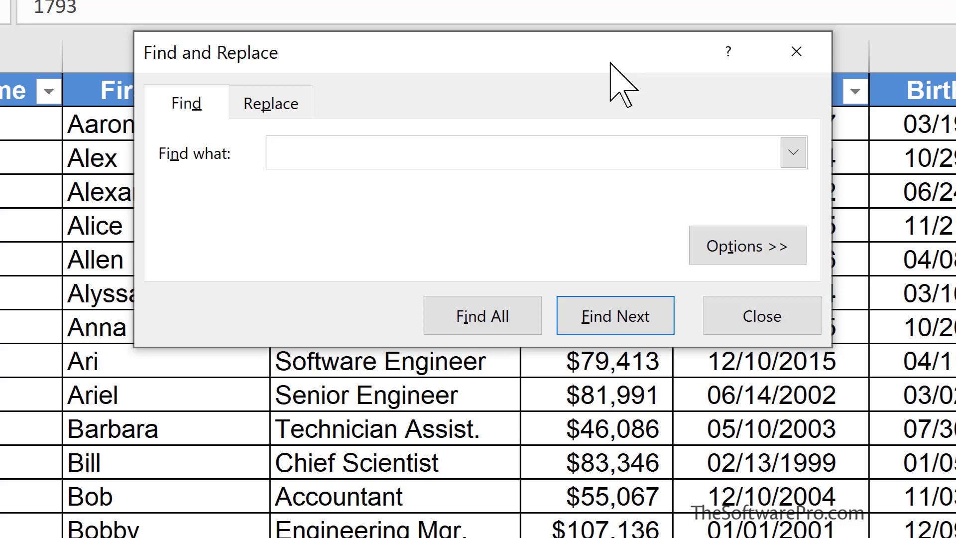
text(Admin.)
click(748, 255)
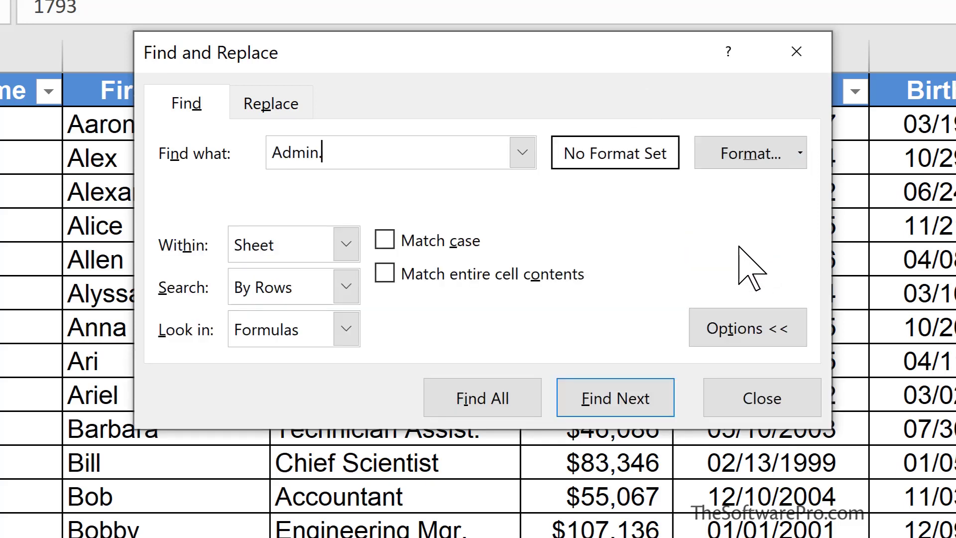
click(347, 243)
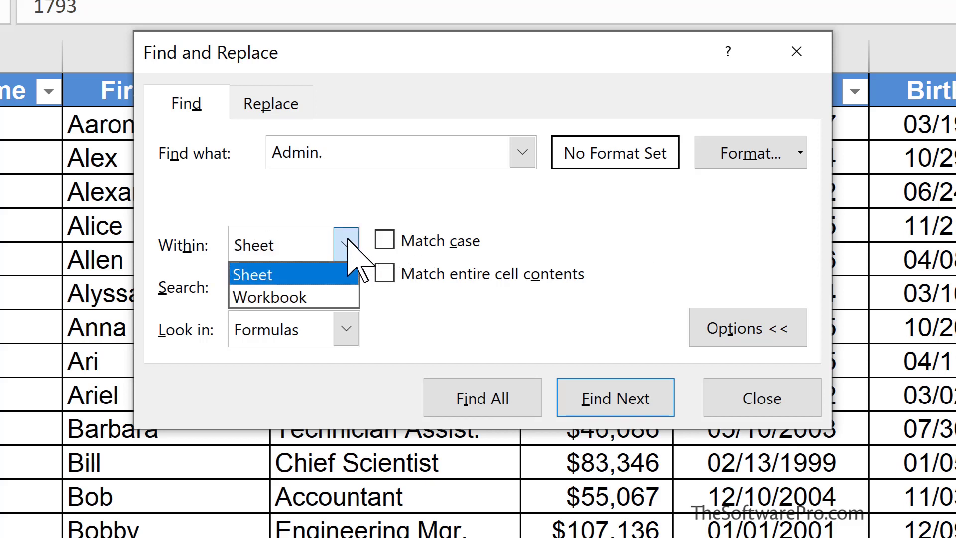
click(348, 240)
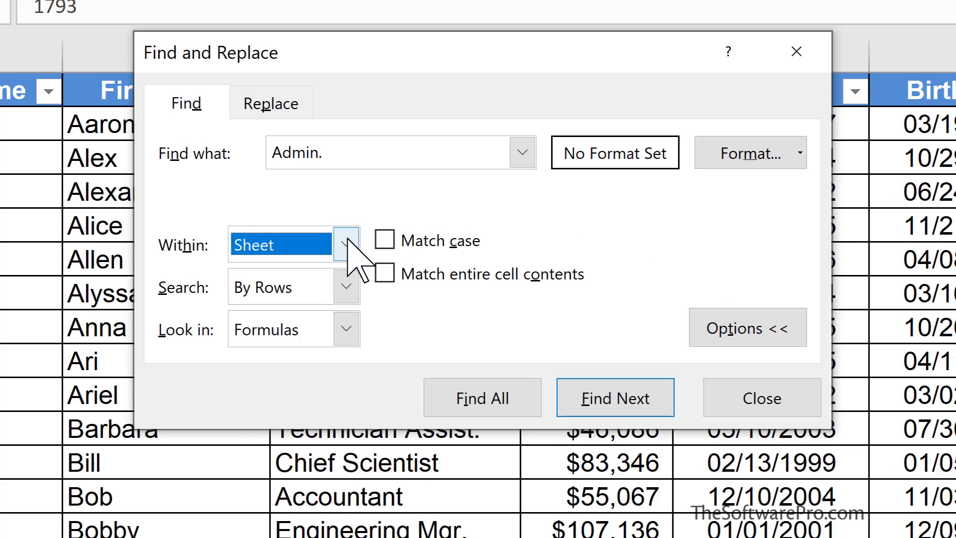
click(388, 240)
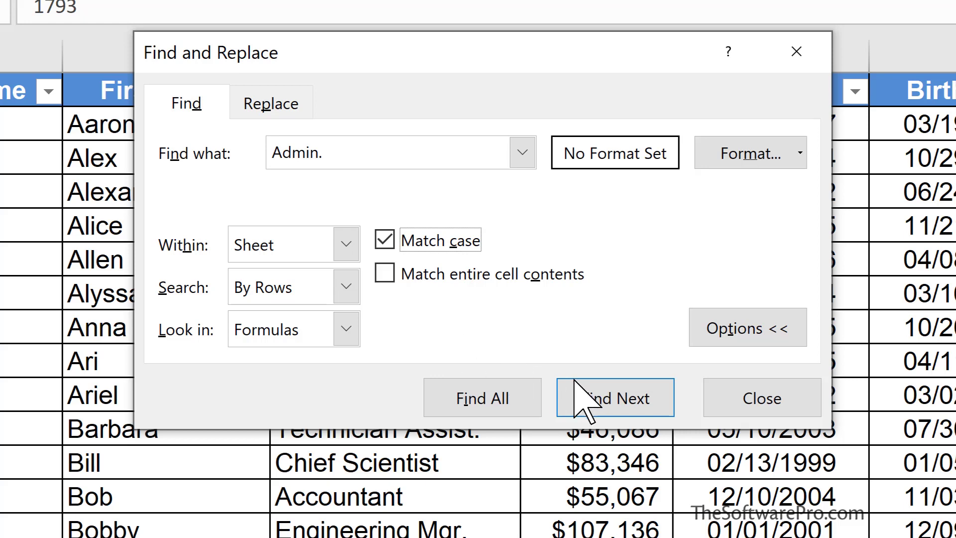
click(591, 410)
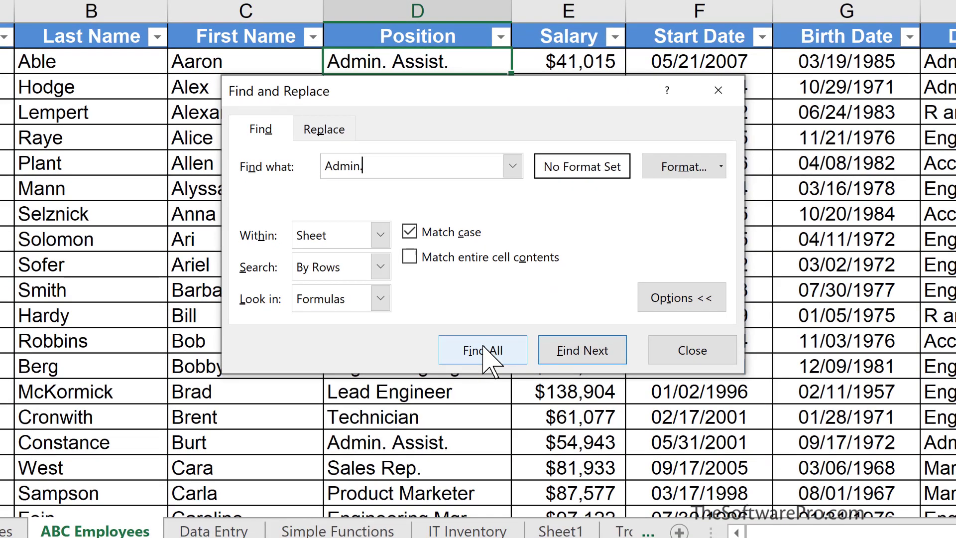
- List all matches for "Admin.", look through the results and go to the match in cell D25
click(483, 349)
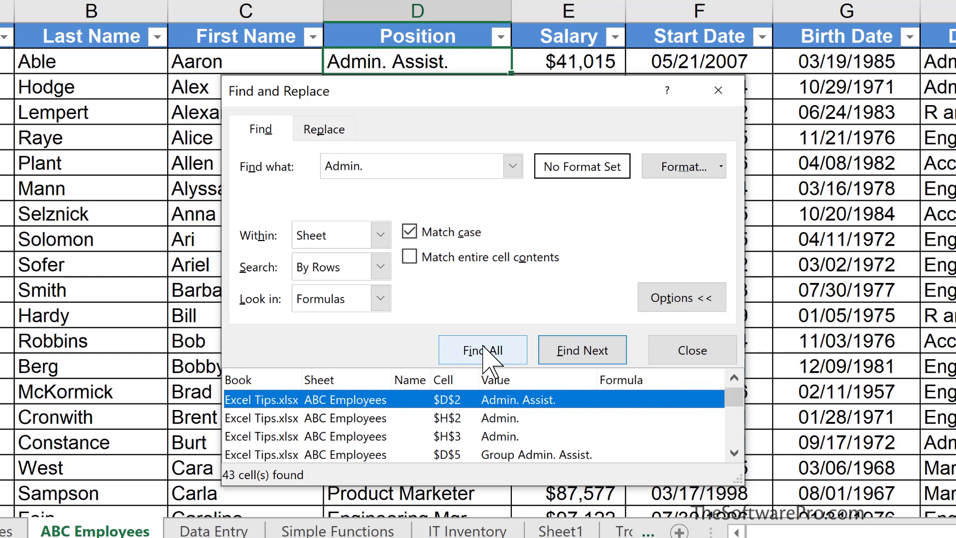
click(734, 453)
click(734, 453)
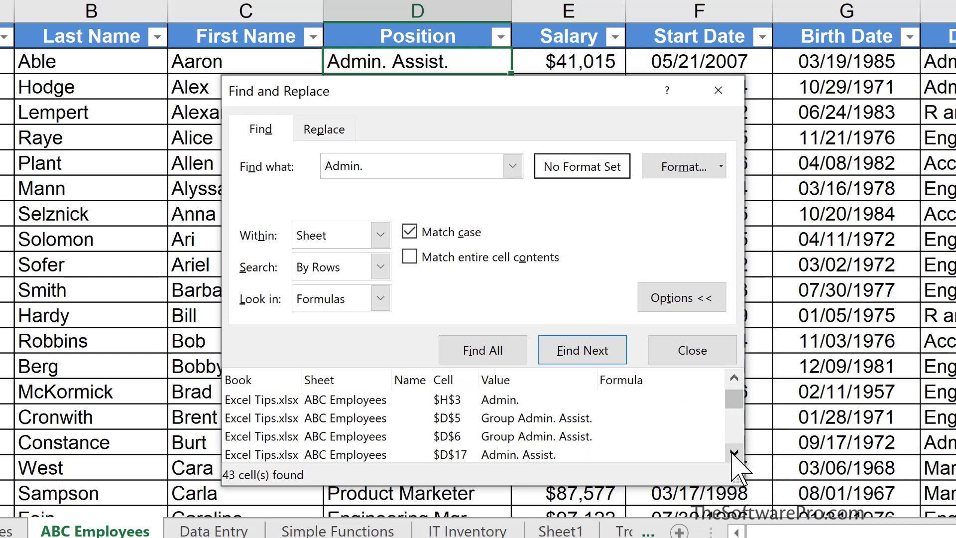
click(733, 453)
click(734, 453)
click(734, 453)
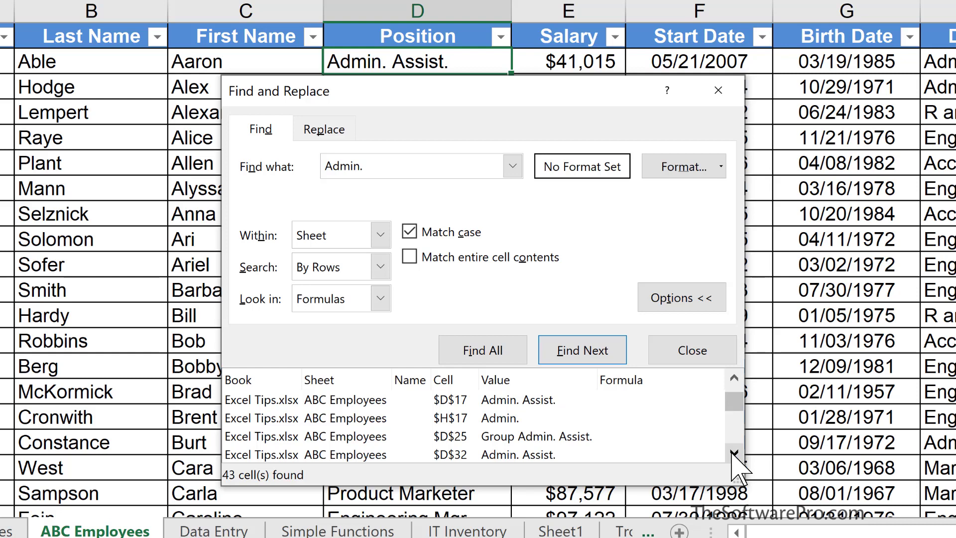
click(734, 452)
click(734, 453)
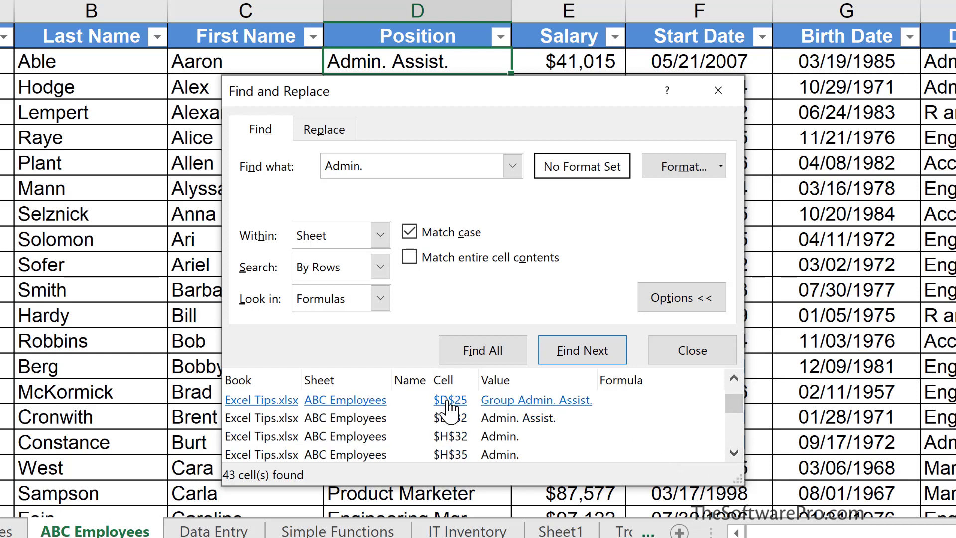
click(451, 401)
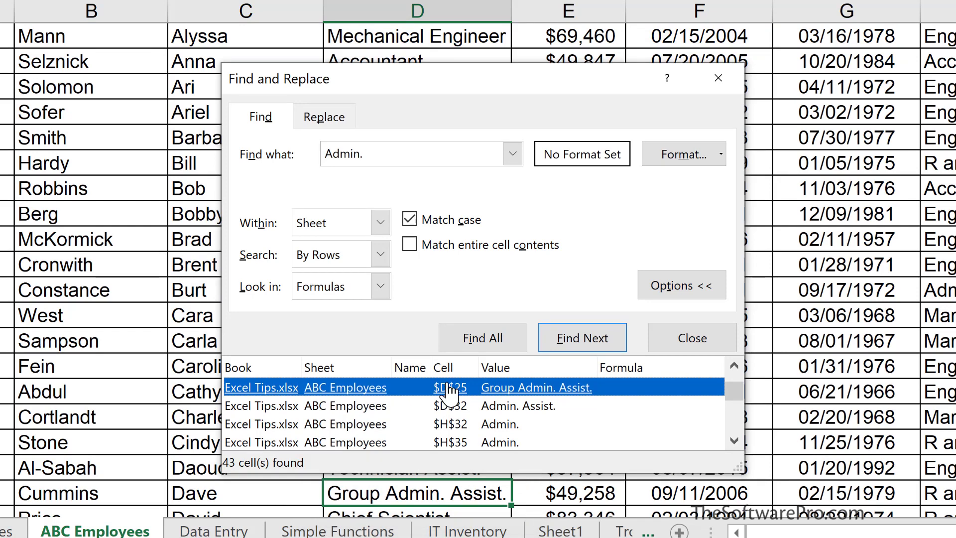
- Restrict the search to entire cell contents and replace every "Admin." on the sheet with "Administration"
click(409, 244)
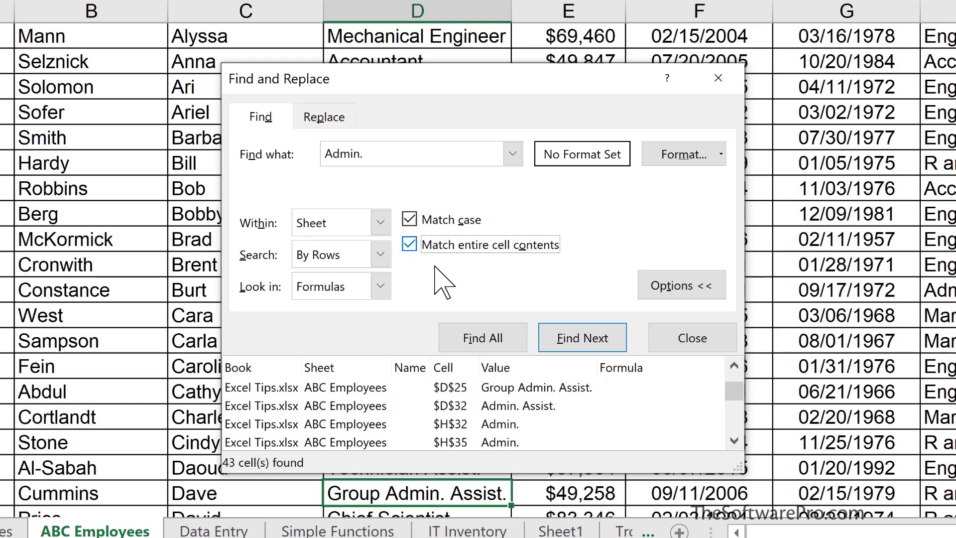
click(482, 338)
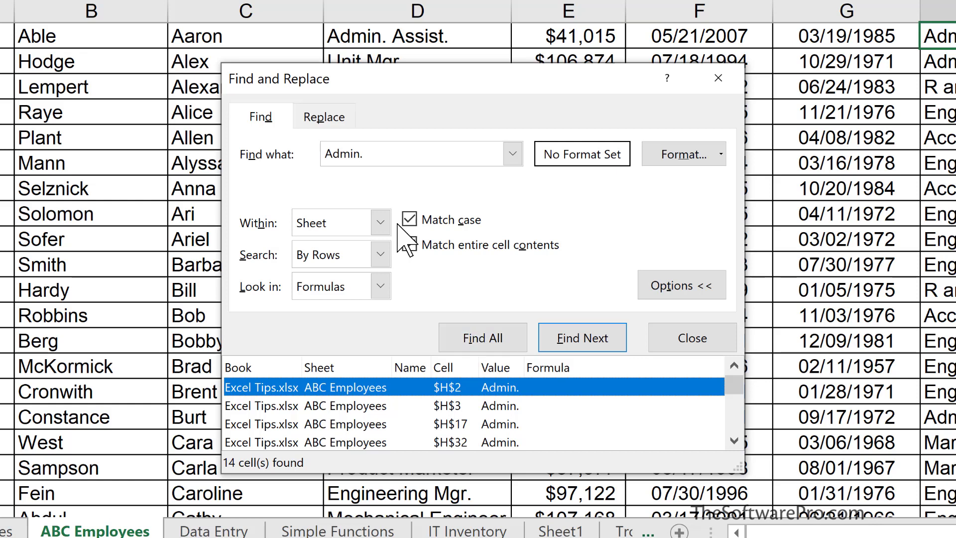
click(323, 119)
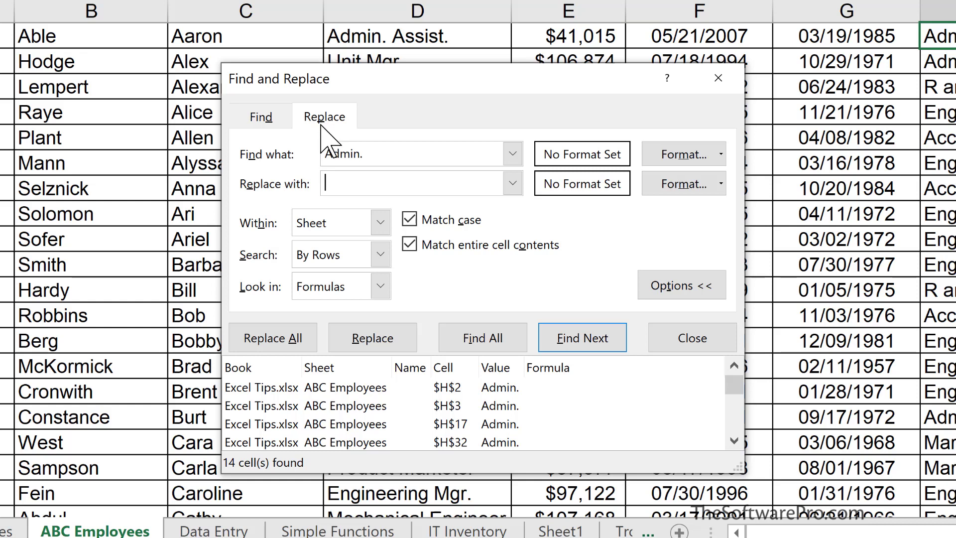
text(Administration)
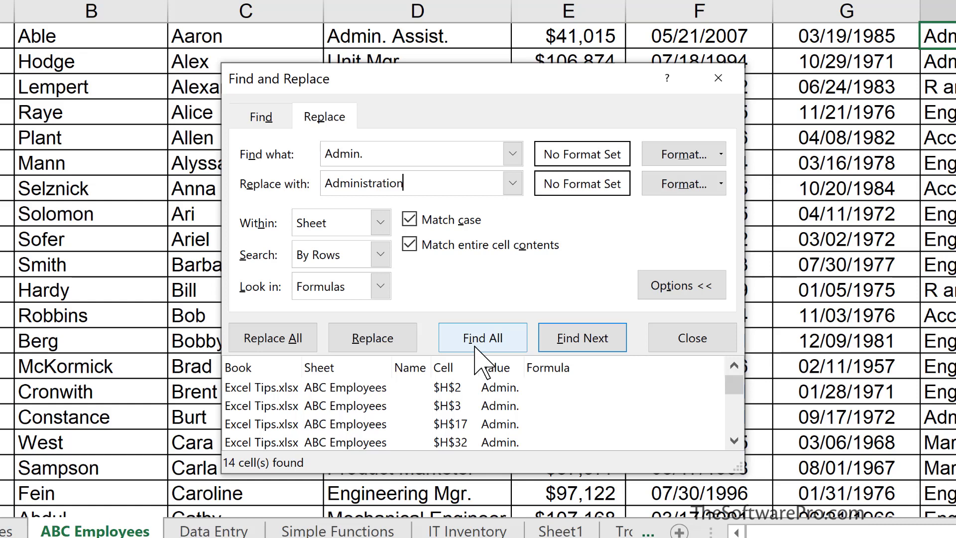
click(292, 336)
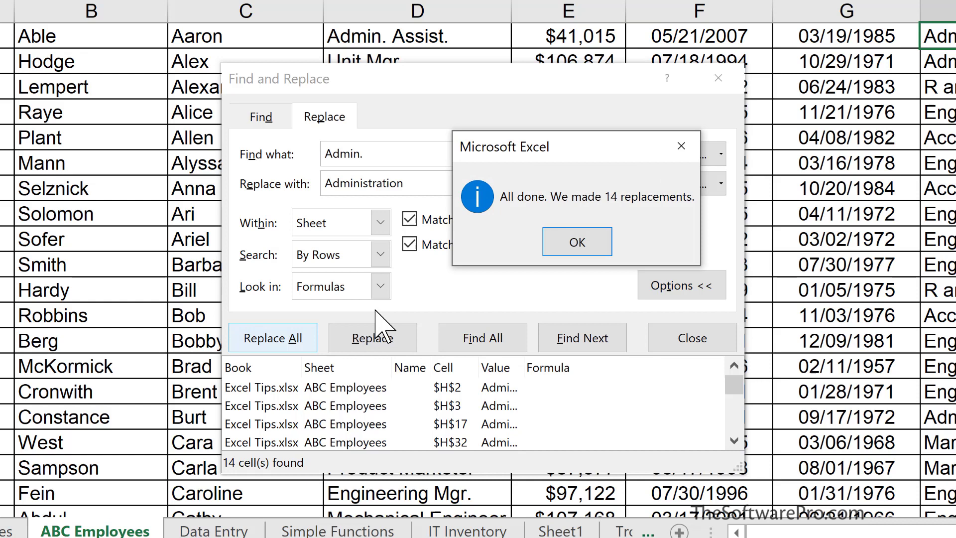
click(578, 241)
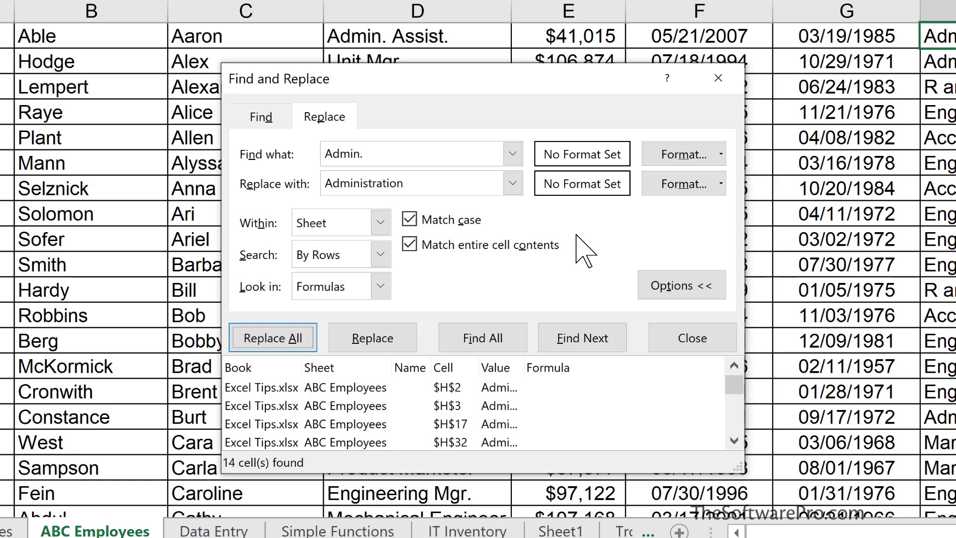
- Set both the search text and the replacement text to "Blue"
click(386, 149)
text(Blue)
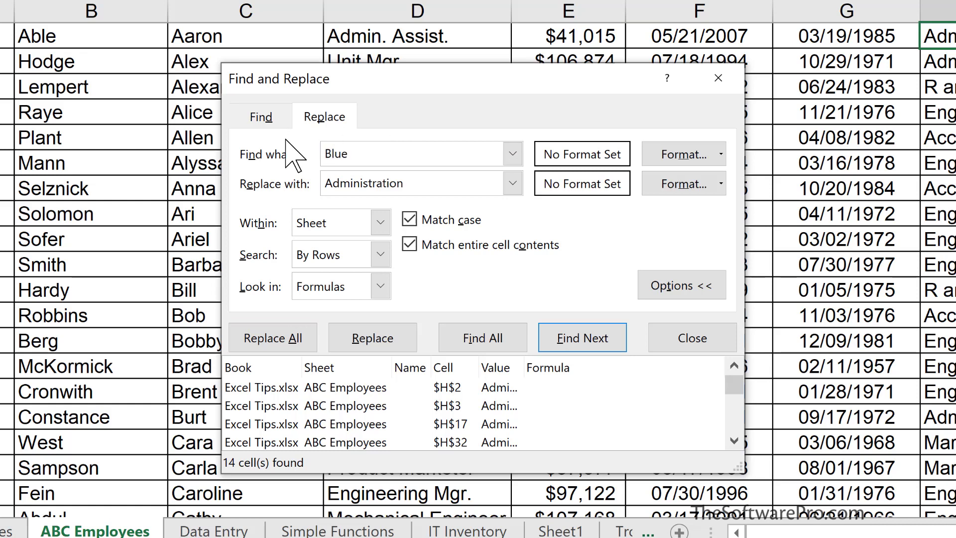
key(Tab)
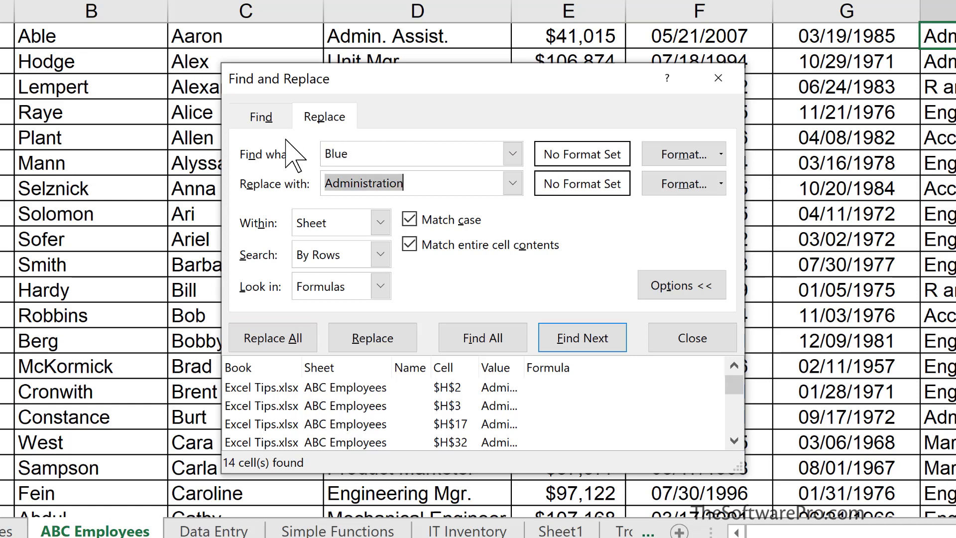
text(Blue)
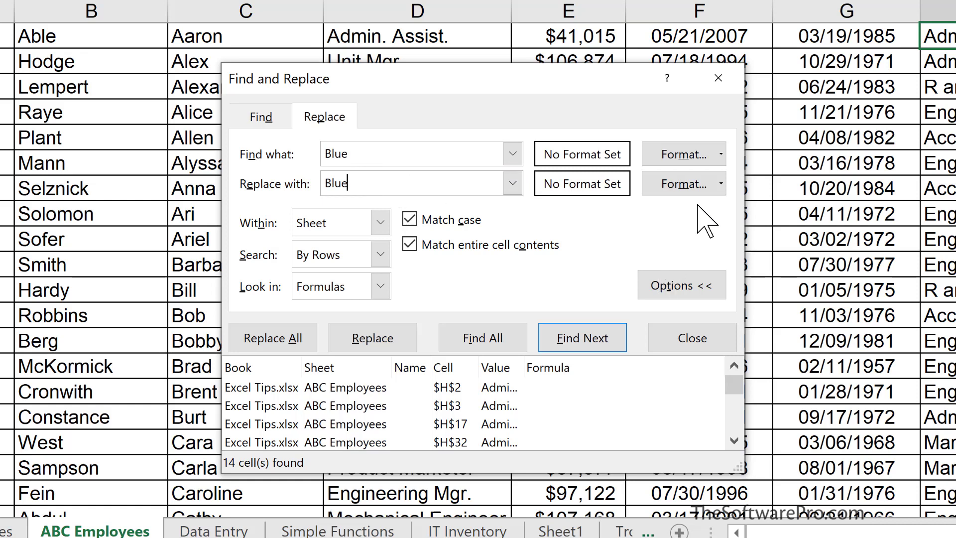
- Set the replacement format to a blue, bold italic font and apply it to all "Blue" entries on the sheet
click(723, 186)
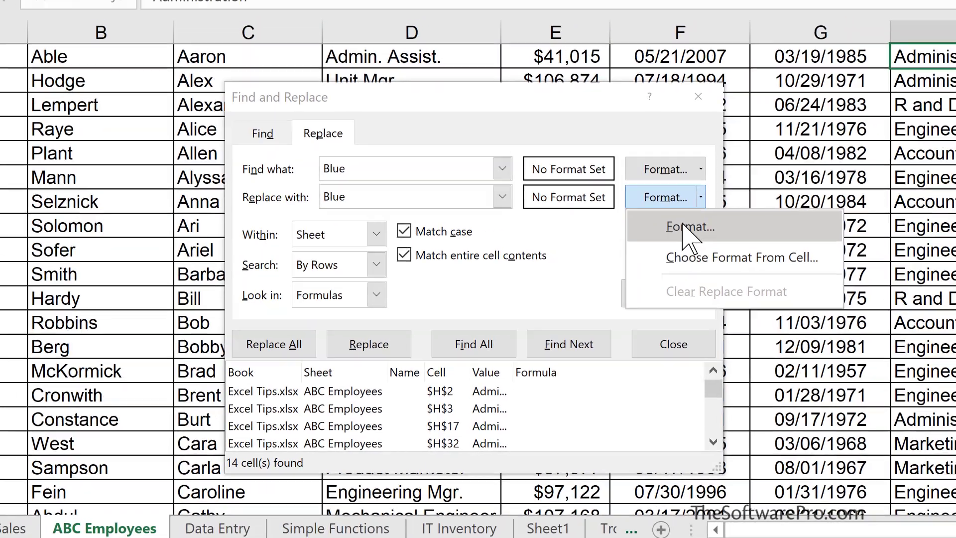
click(702, 214)
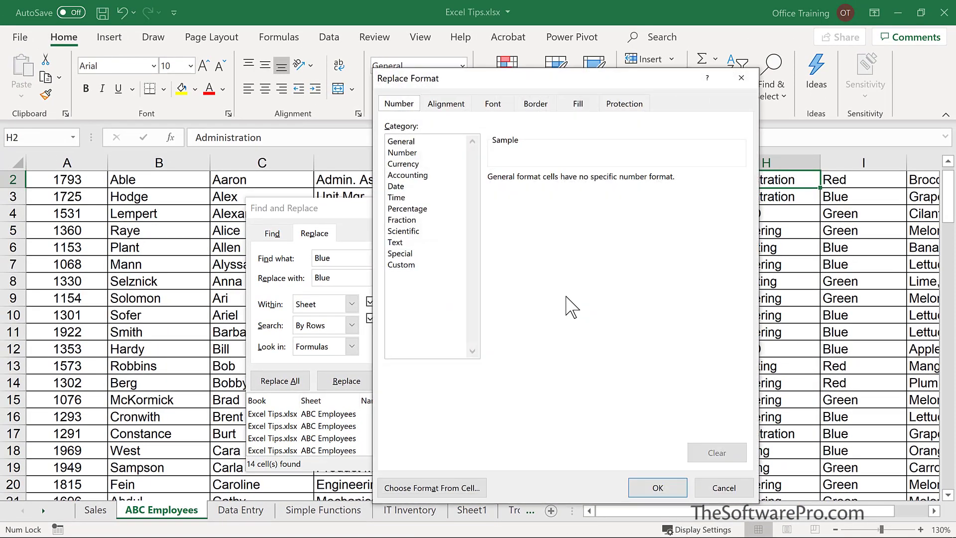
click(495, 107)
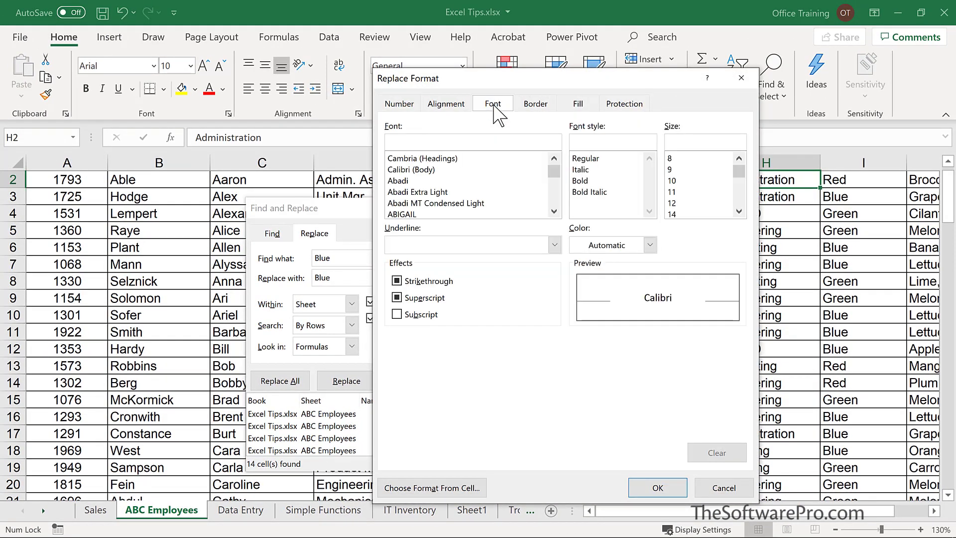
click(586, 245)
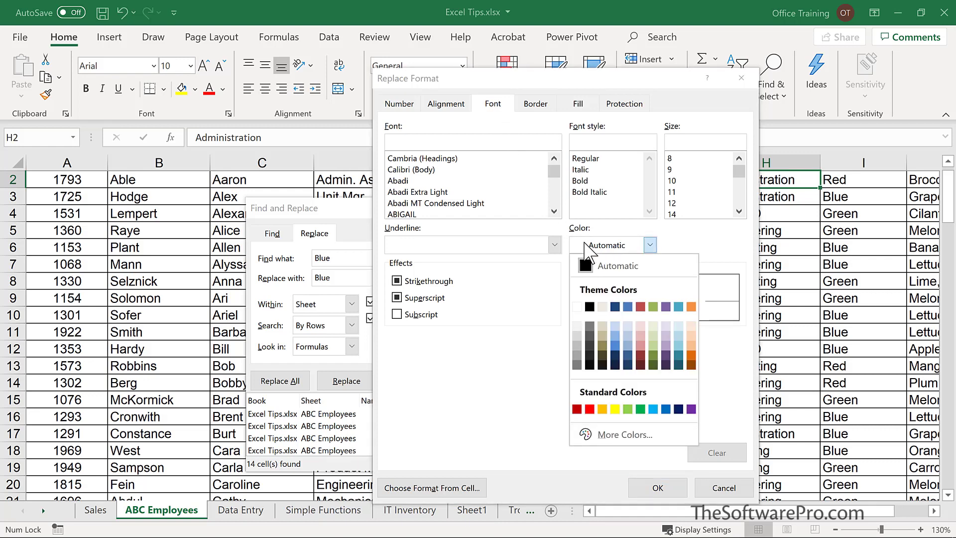
click(615, 345)
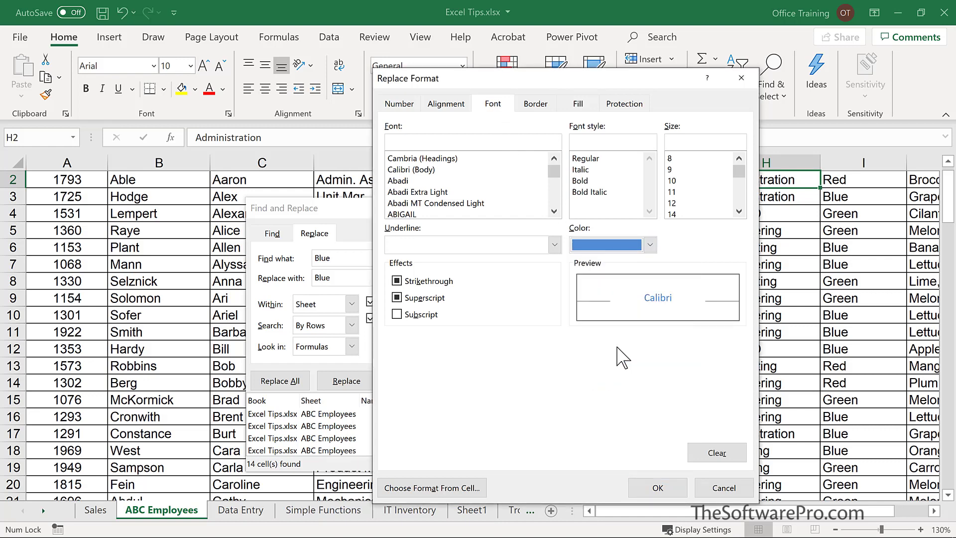
click(598, 192)
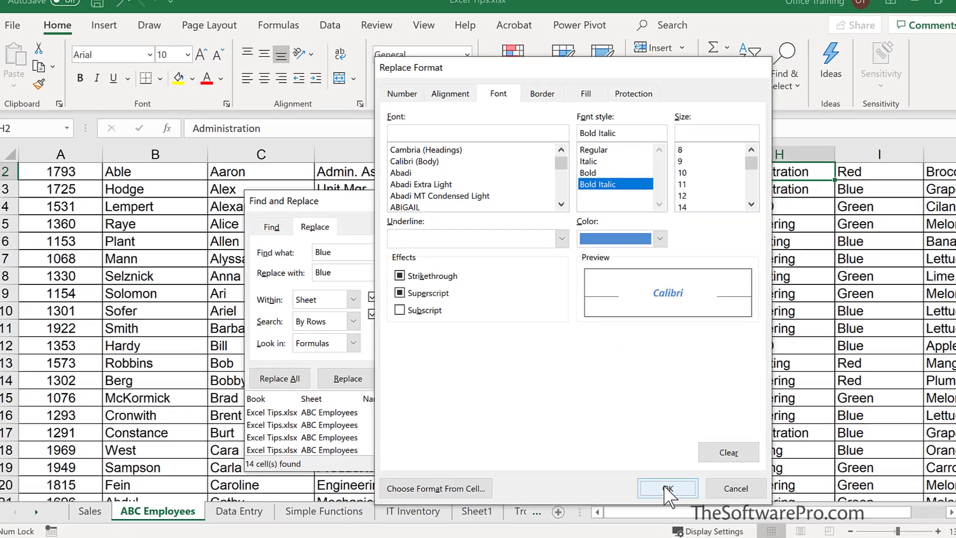
click(657, 488)
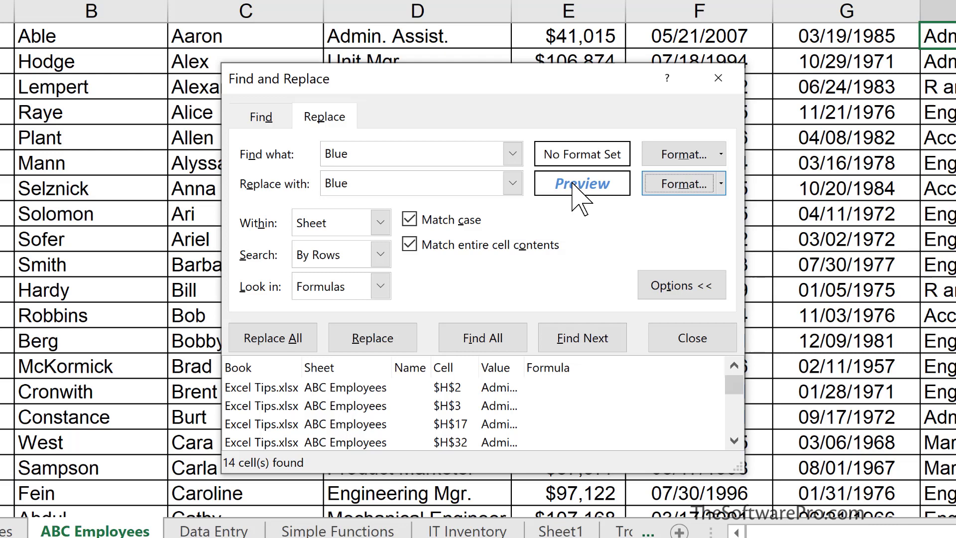
click(481, 338)
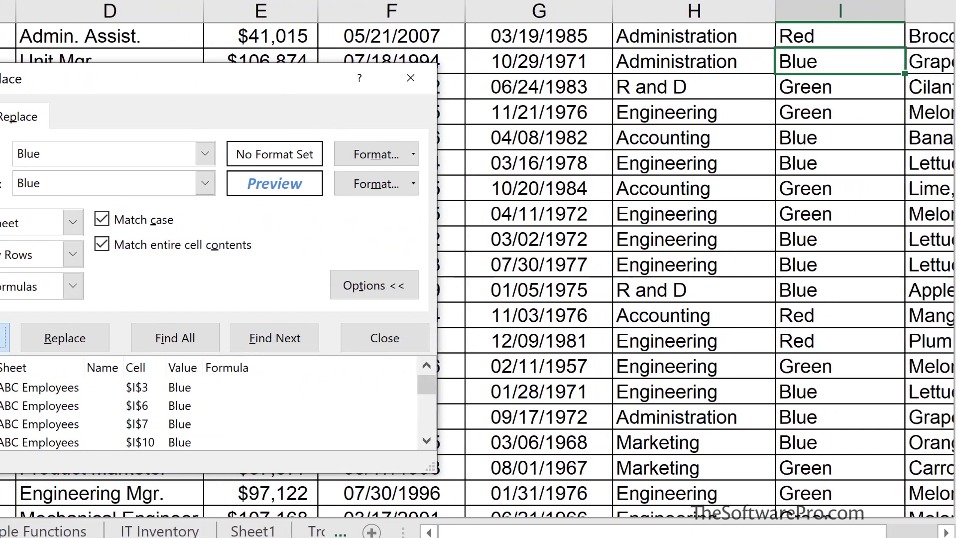
click(44, 338)
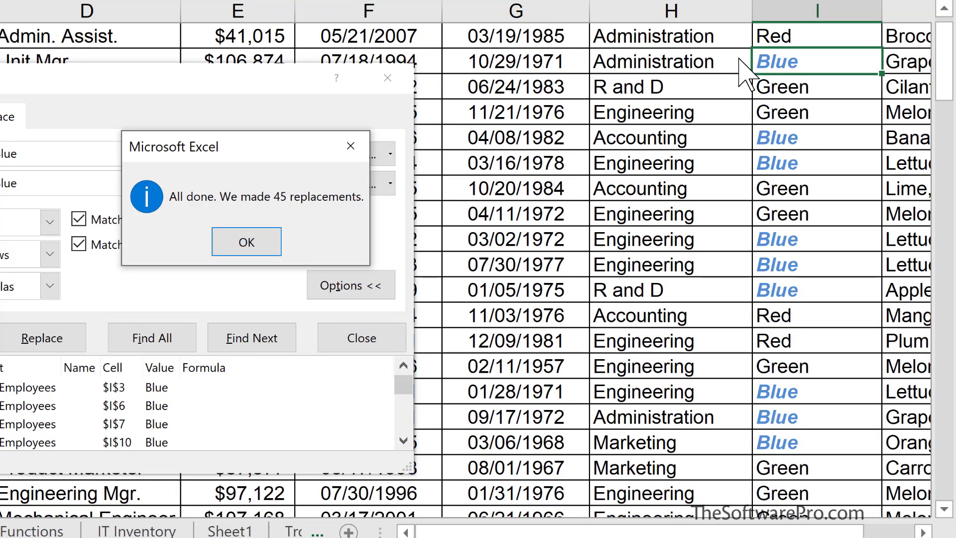